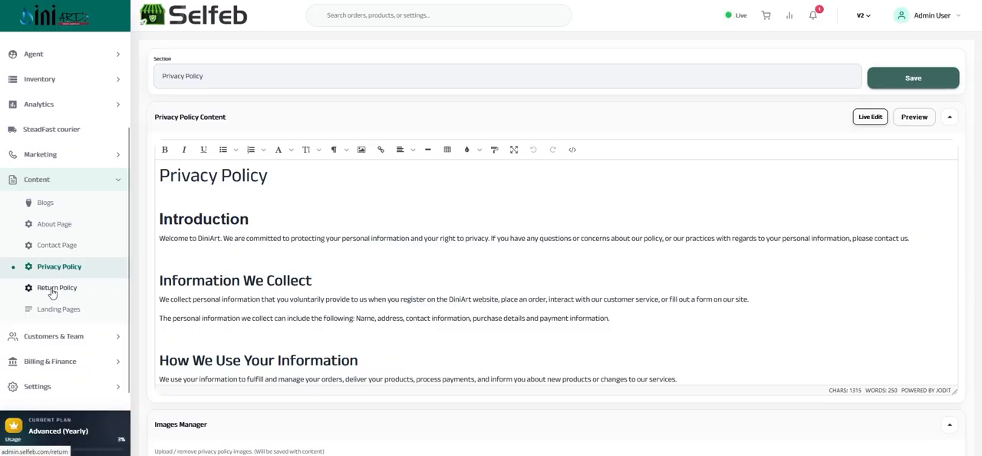
View the Return Policy content and open the list of landing pages.
click(51, 292)
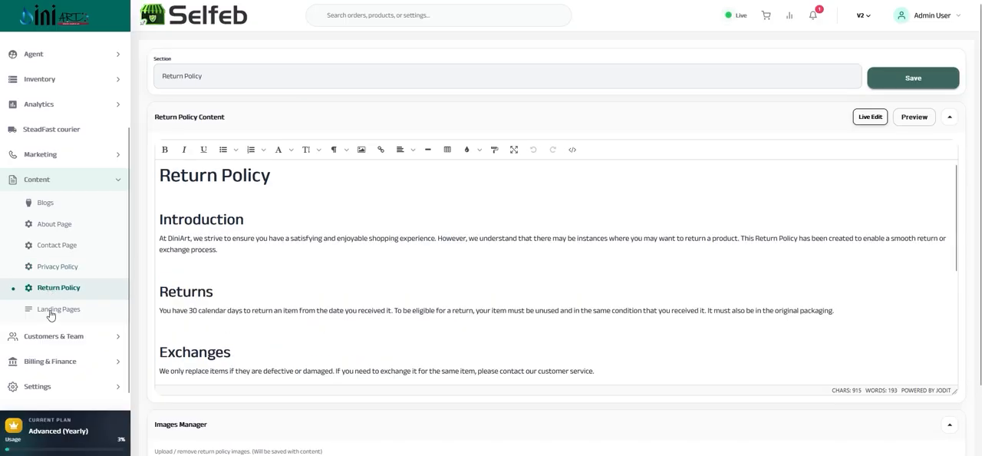
click(54, 311)
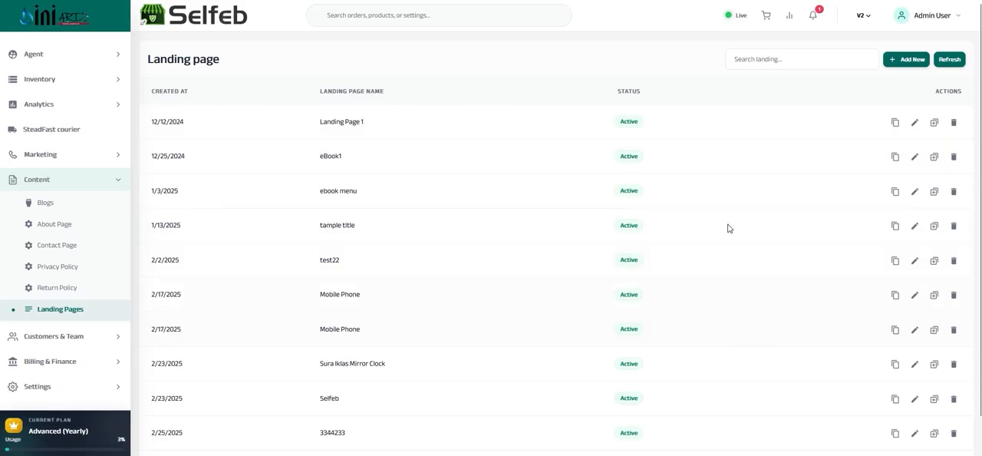
Start a new landing page named rtdfsg and proceed to the template choice.
click(906, 60)
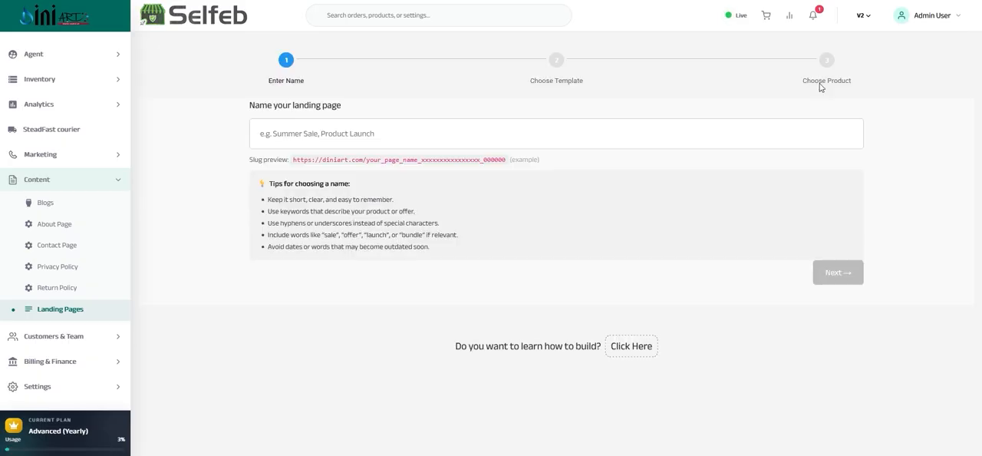
click(304, 133)
text(rtdfsg)
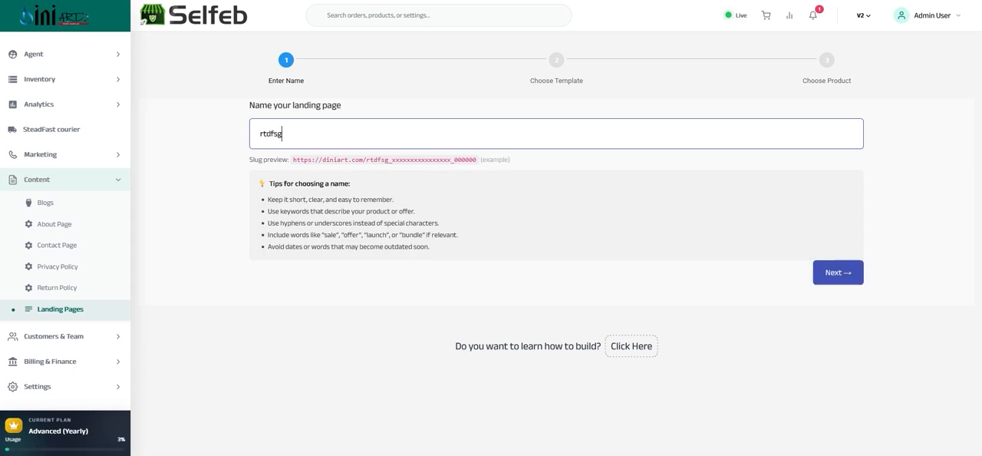
click(834, 278)
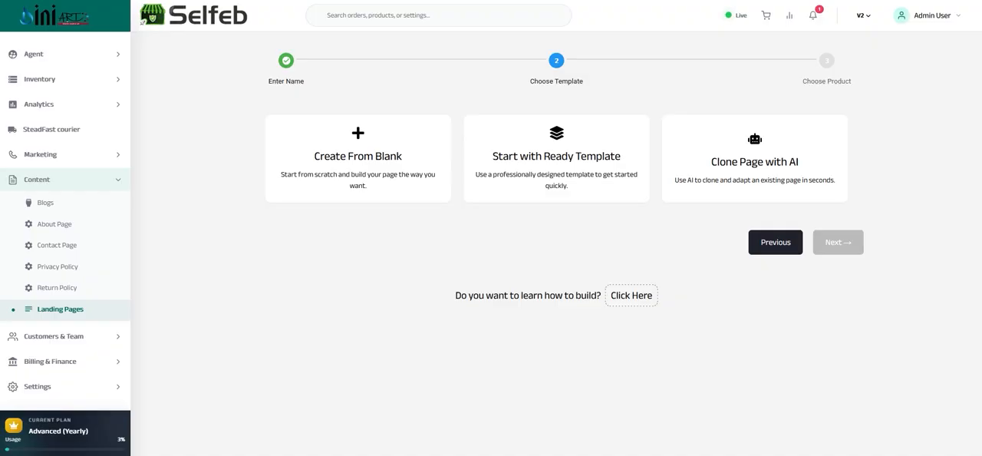
Browse the ready-made landing page templates and return to the landing page list.
click(556, 159)
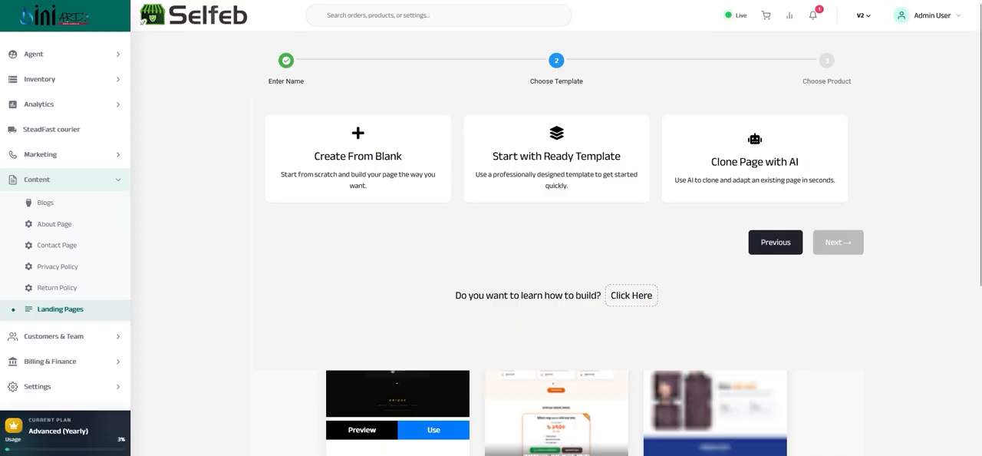
scroll(556, 307, down, 5)
scroll(557, 307, up, 4)
scroll(556, 307, down, 5)
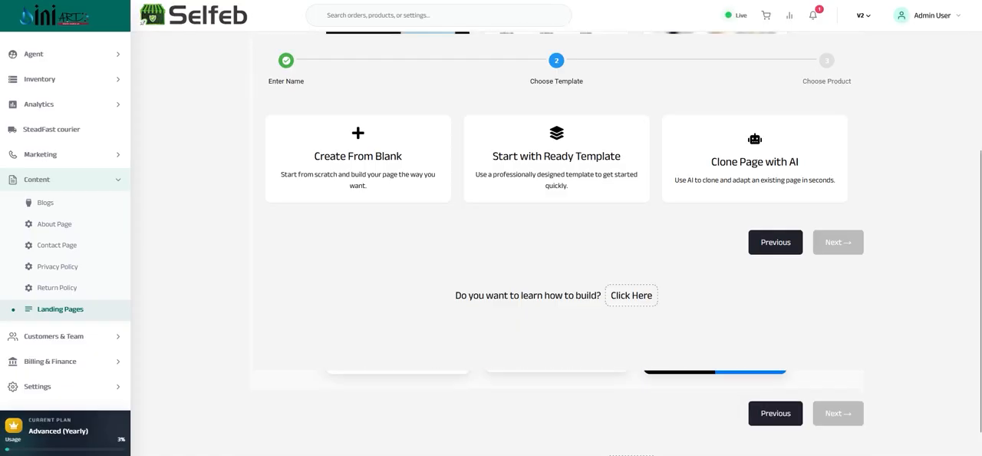
scroll(600, 254, up, 5)
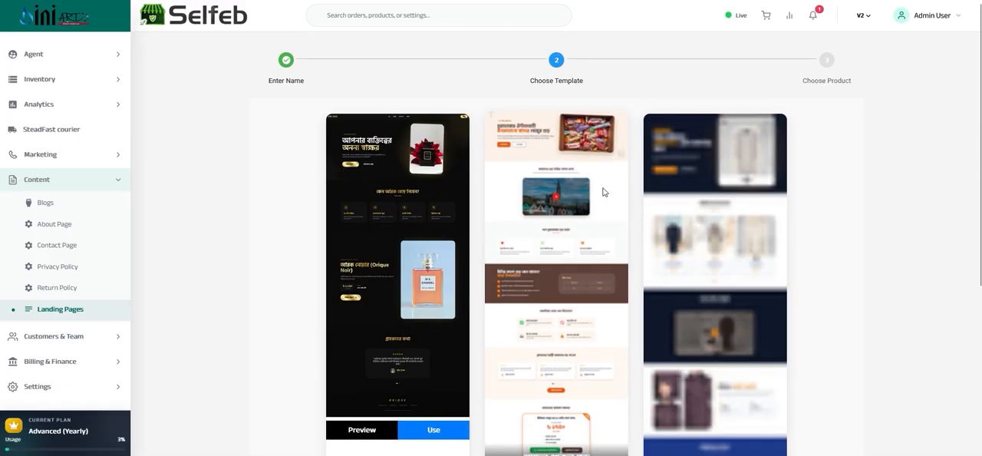
scroll(653, 260, down, 3)
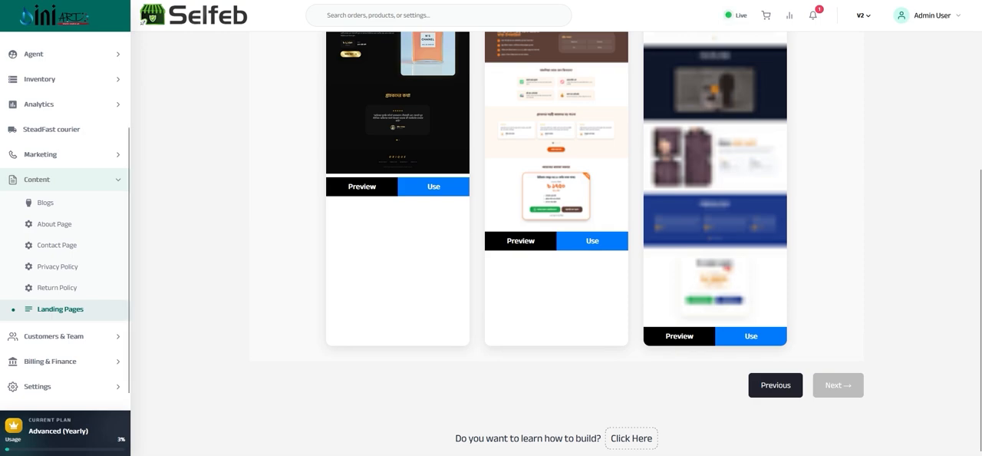
key(alt+Left)
scroll(885, 174, up, 1)
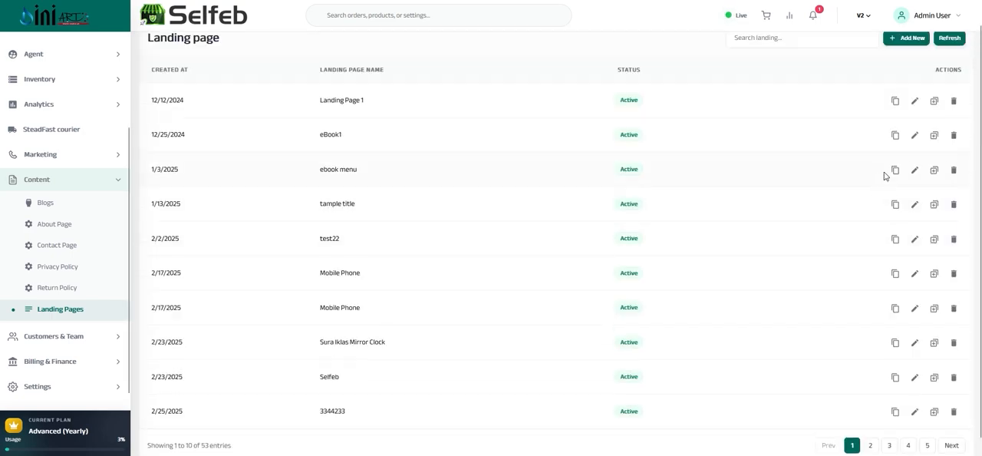
Start a new blank landing page named xzczxc and proceed to the product choice.
click(896, 61)
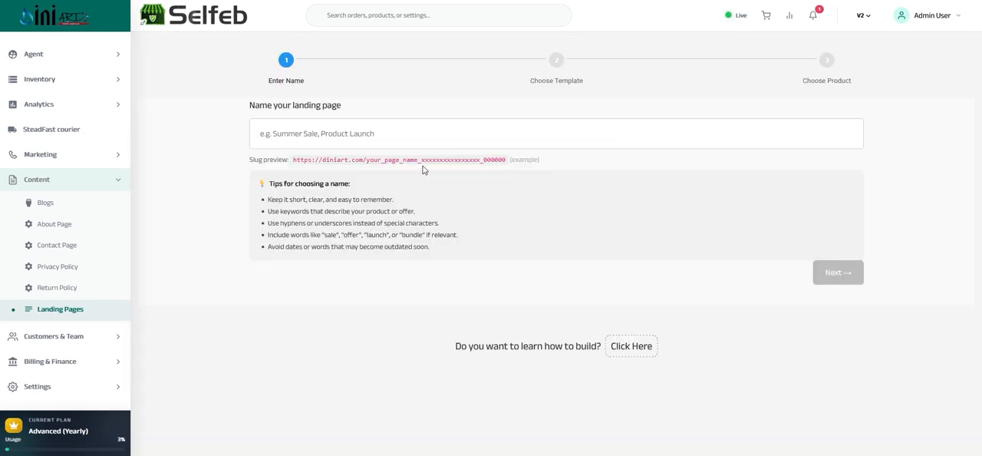
click(329, 136)
text(xzczxc)
click(848, 280)
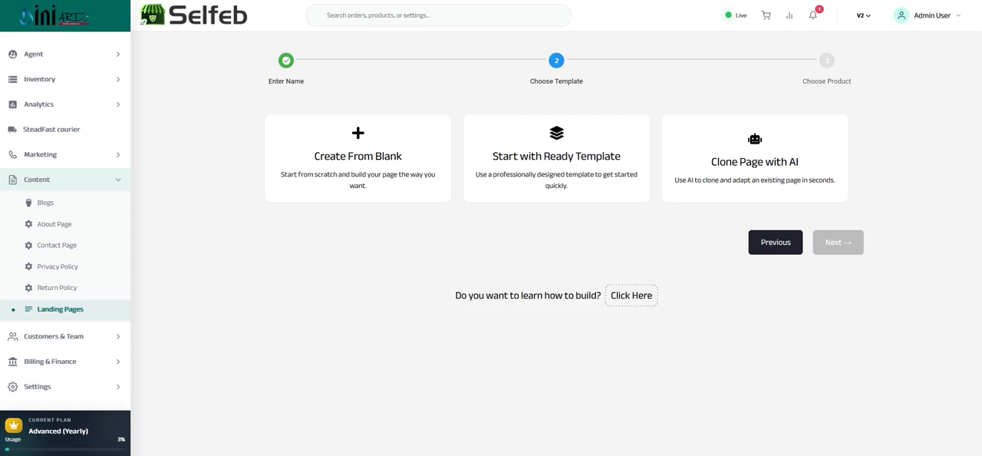
click(838, 241)
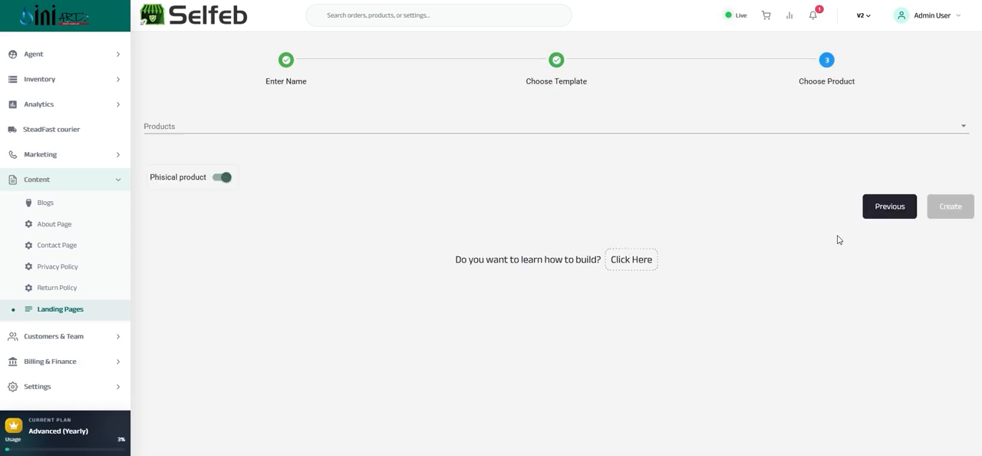
Create the landing page with the products Acrylic mirror gold Sign (Backside Clear Fosted) and Black Painted Business Neon Lights Mirror Logo Sign (Black background).
click(172, 129)
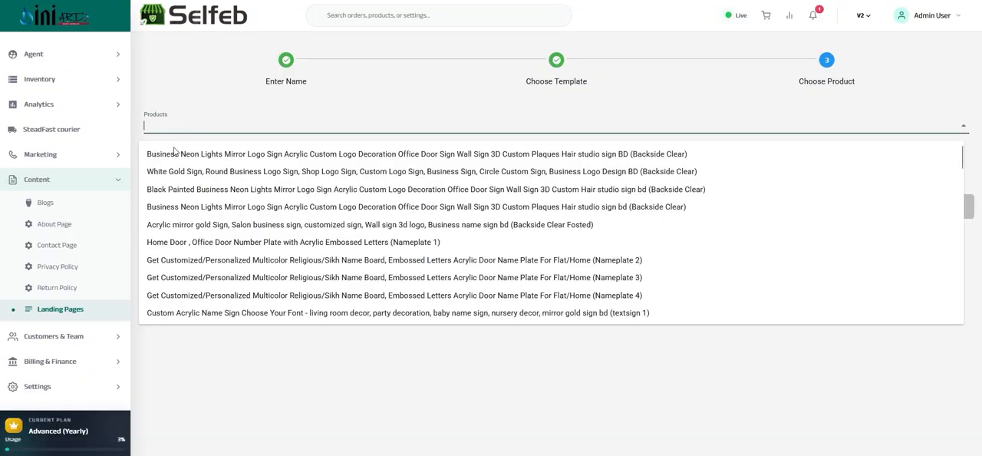
click(181, 225)
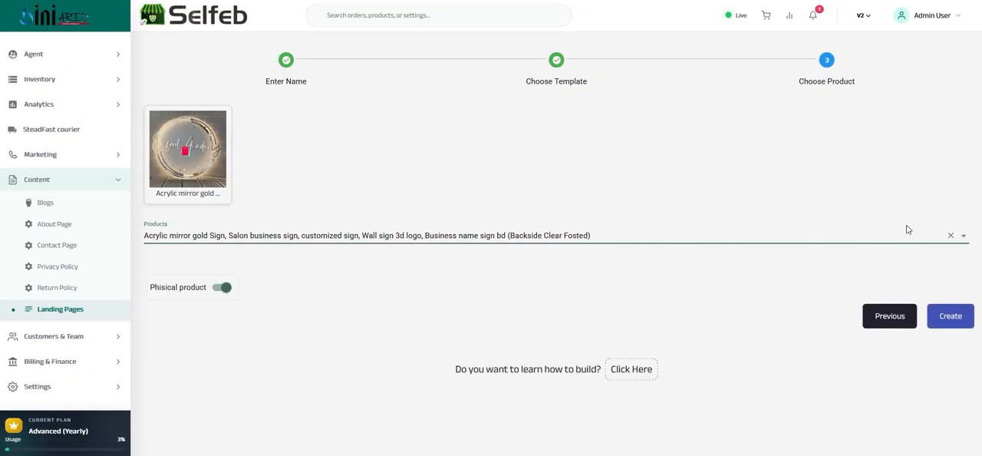
click(951, 235)
click(272, 237)
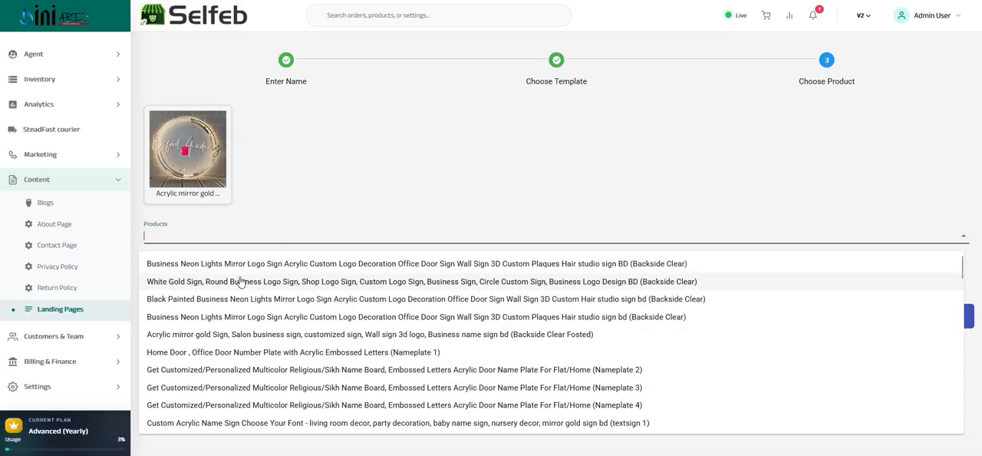
scroll(240, 282, down, 2)
click(259, 325)
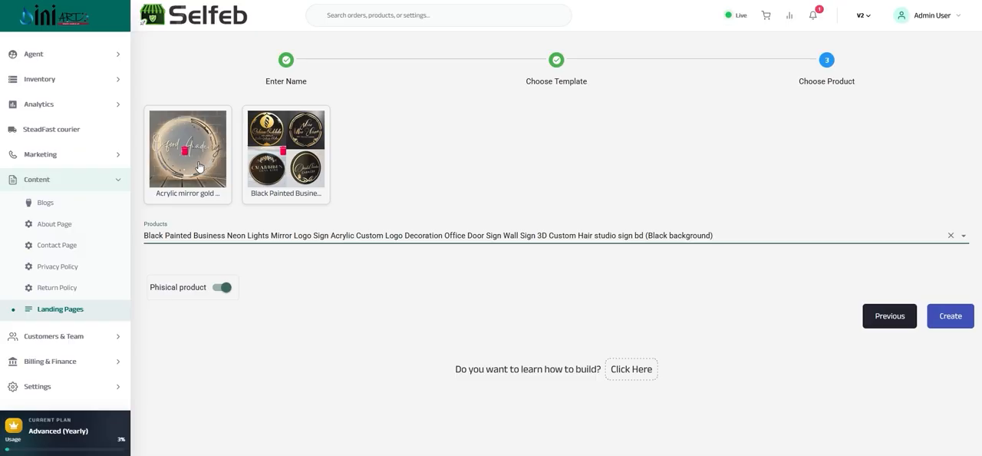
click(945, 319)
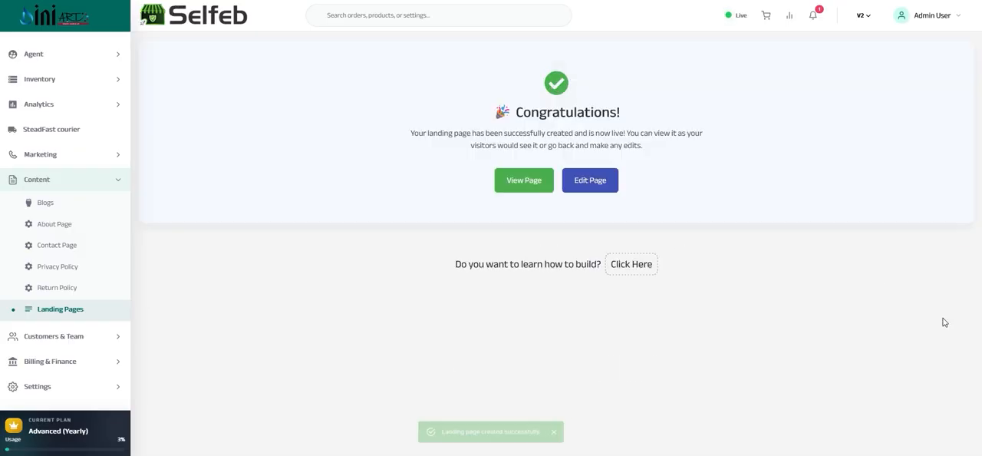
Open the created page for editing and add the Services body section to its landing content.
click(589, 183)
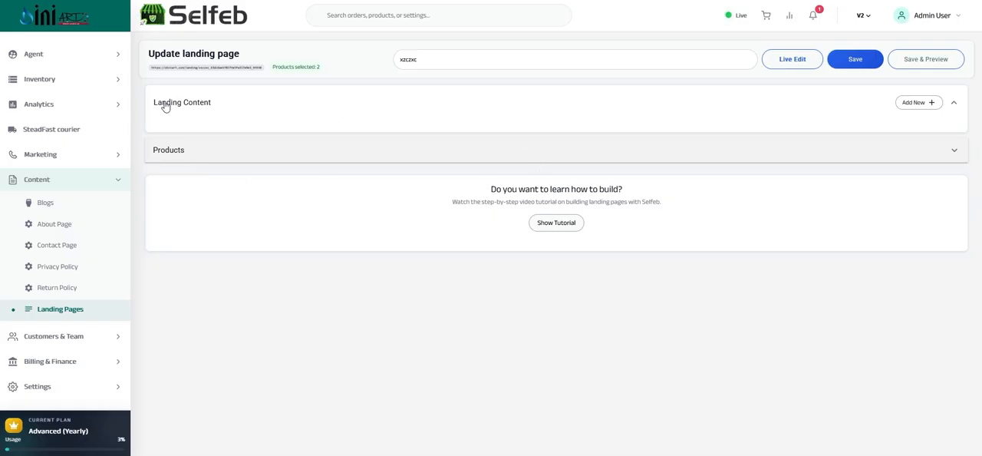
click(910, 105)
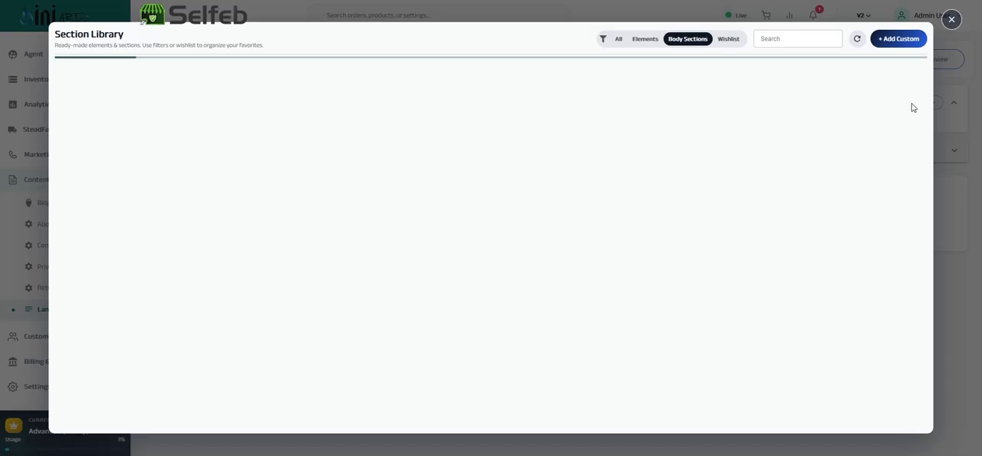
scroll(572, 223, down, 2)
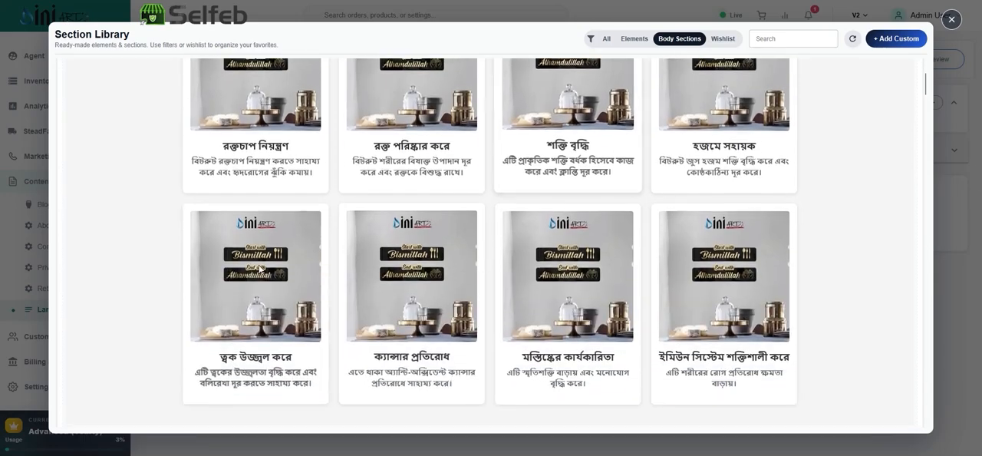
scroll(528, 188, down, 2)
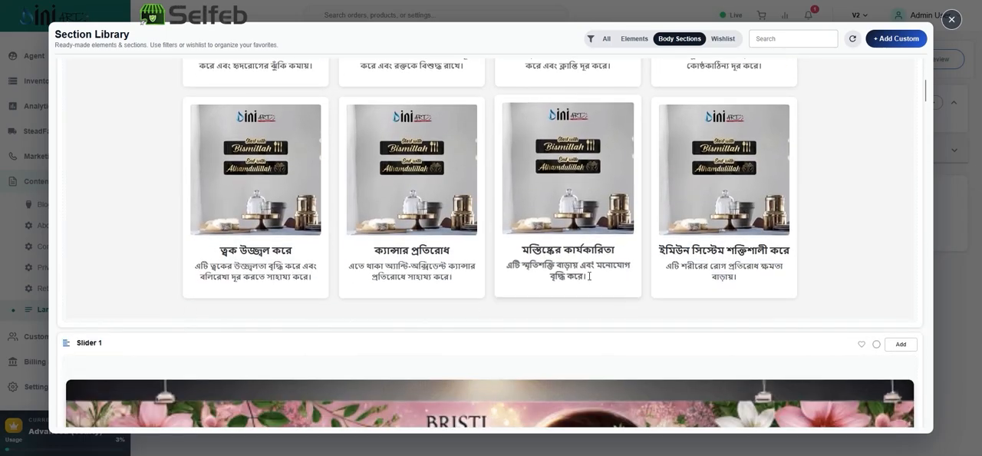
scroll(704, 175, up, 4)
scroll(745, 169, up, 1)
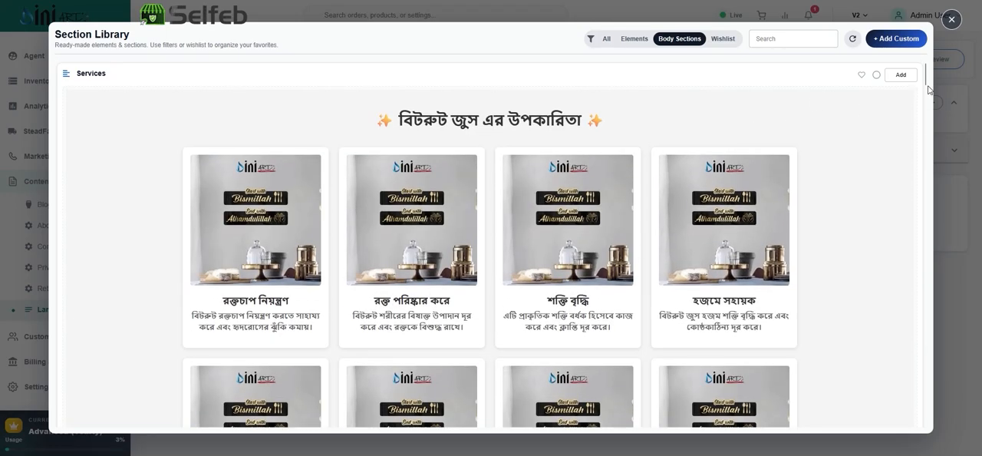
click(896, 76)
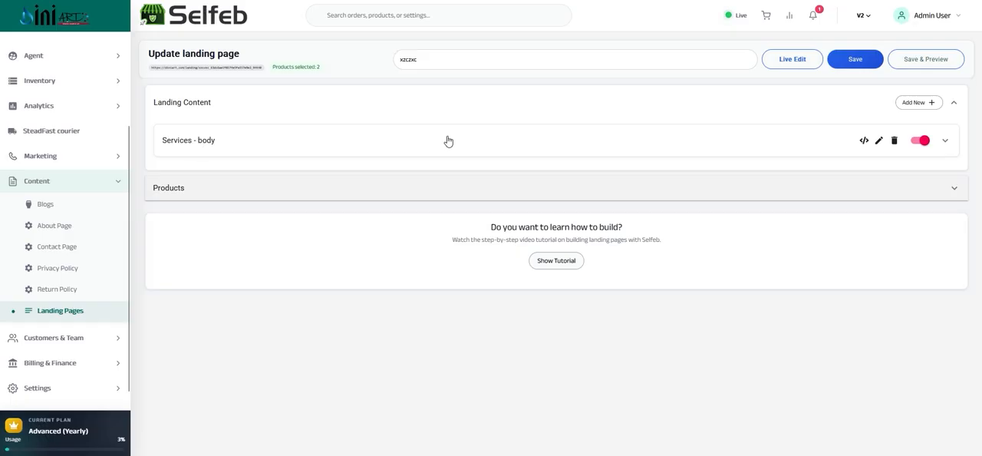
Add the Services 1 body section from the section library to the landing content.
click(917, 105)
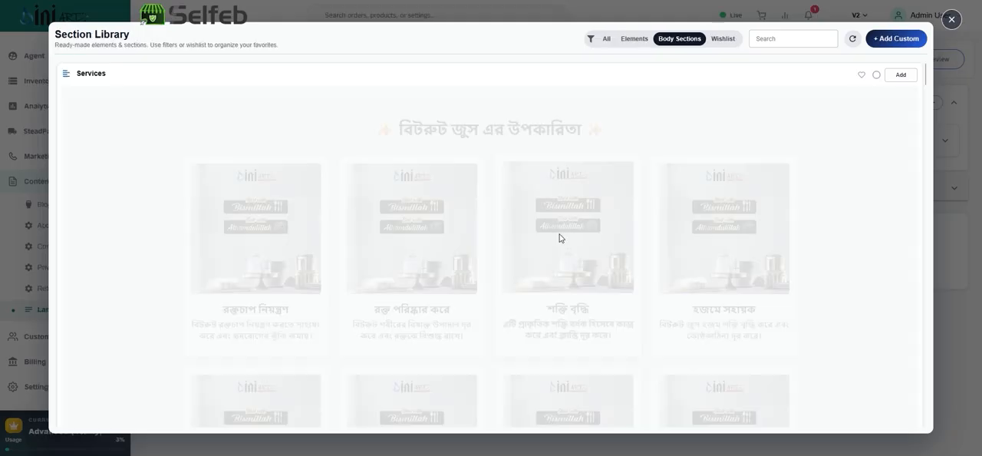
scroll(533, 237, down, 6)
scroll(527, 235, down, 4)
scroll(463, 225, up, 2)
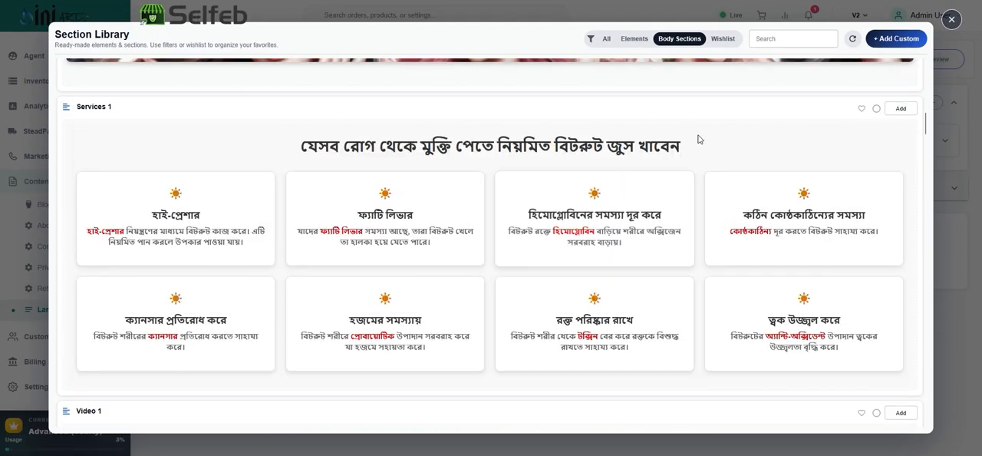
click(904, 110)
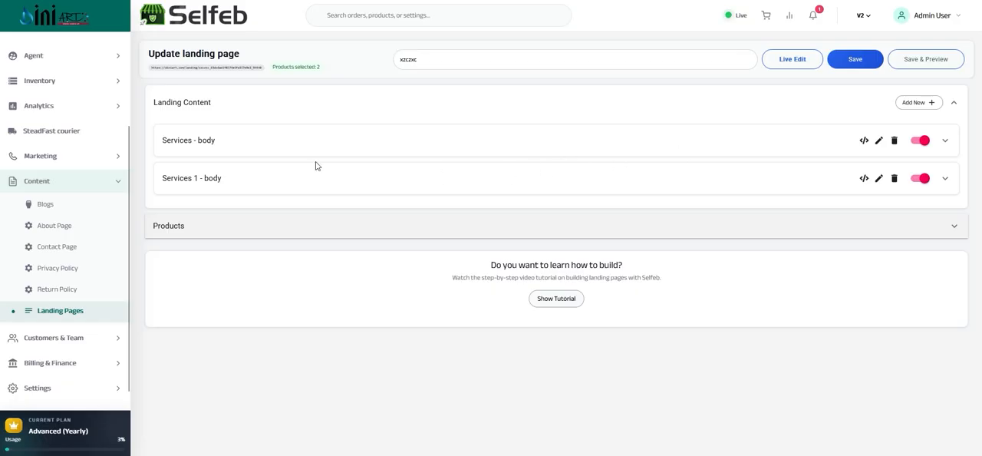
Remove the Black Painted Business sign from the landing page's selected products.
click(279, 233)
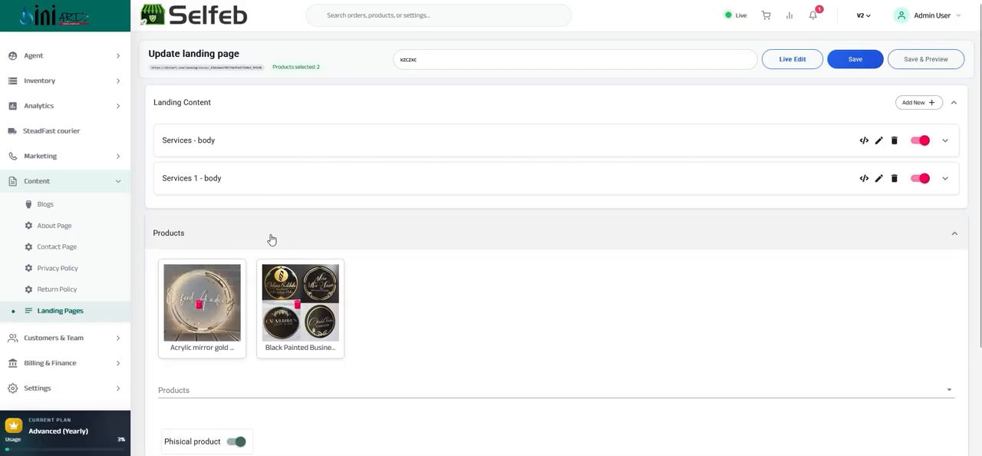
click(298, 305)
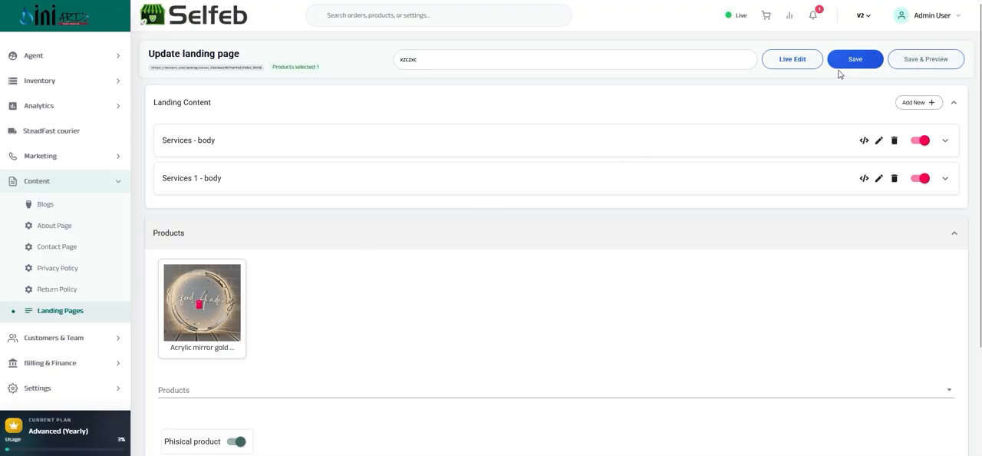
Clone Landing Page 1 from the landing page list under the name xczc.
click(50, 314)
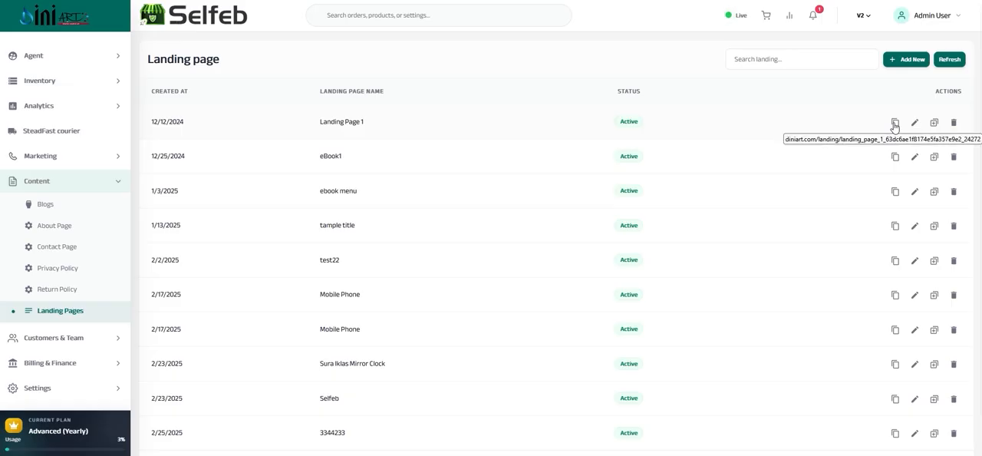
click(934, 124)
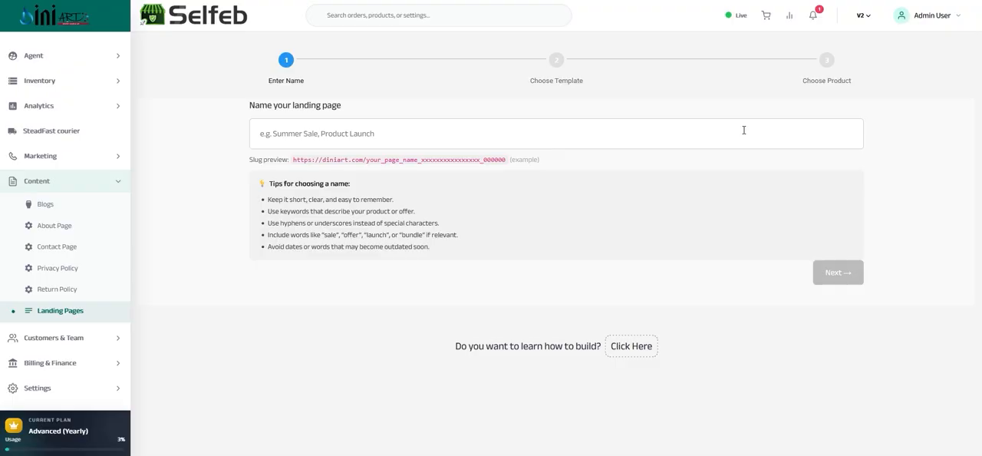
click(369, 134)
text(xczc)
click(826, 282)
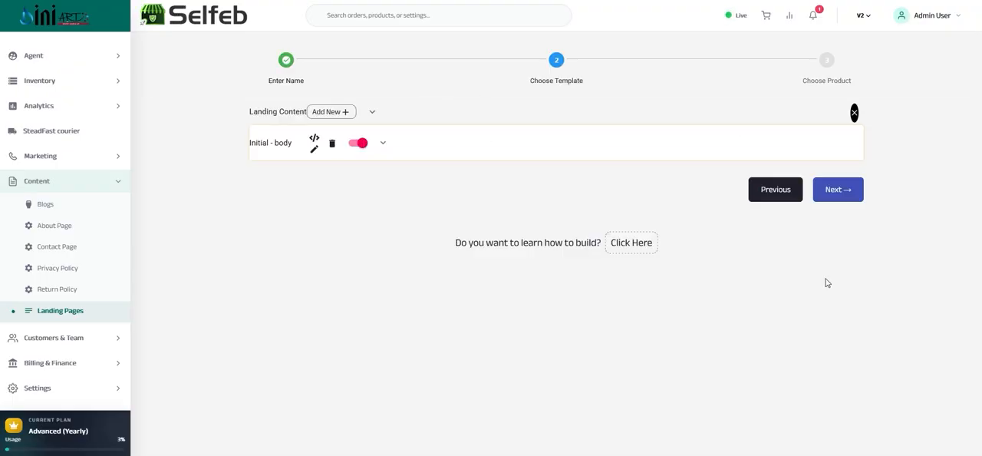
Keep the cloned content, create the page without the Business Neon Lights product, and open it for editing.
click(843, 192)
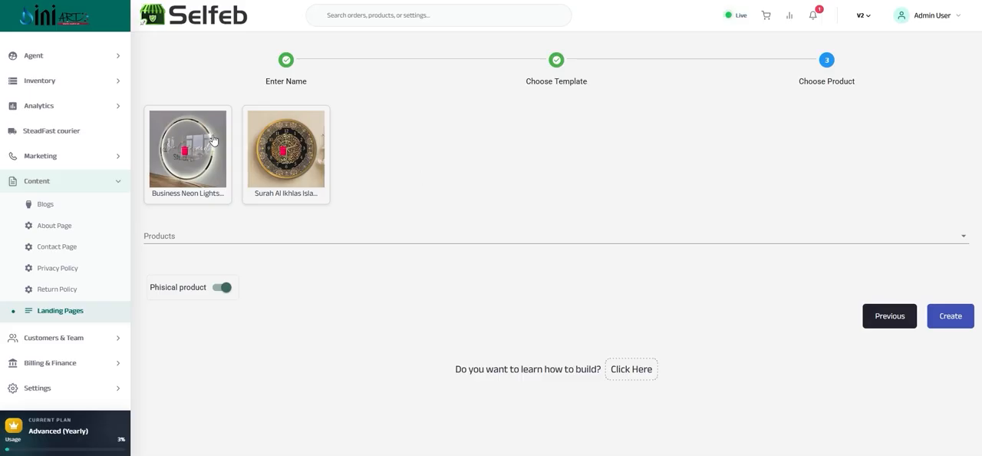
click(183, 152)
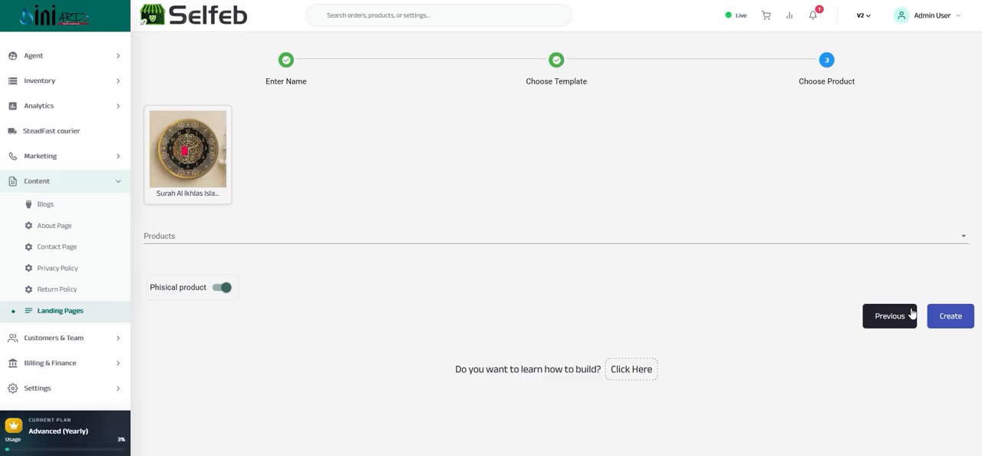
click(961, 317)
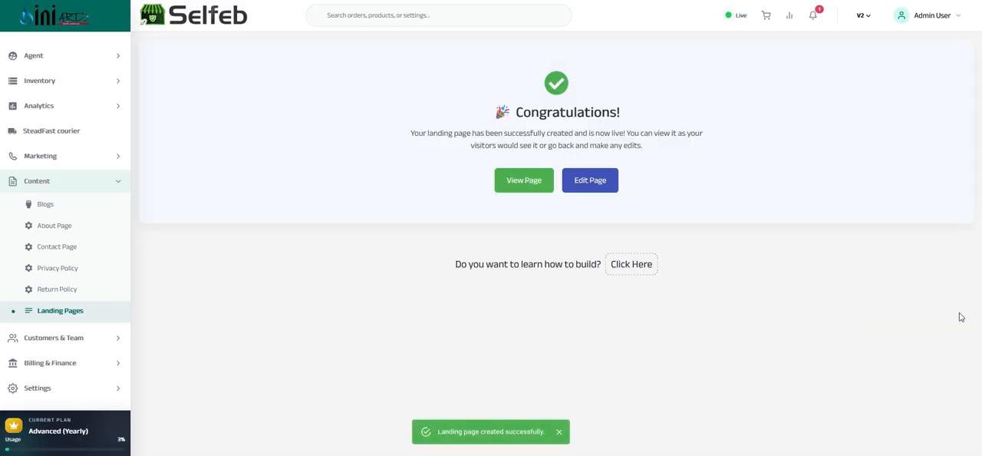
click(591, 181)
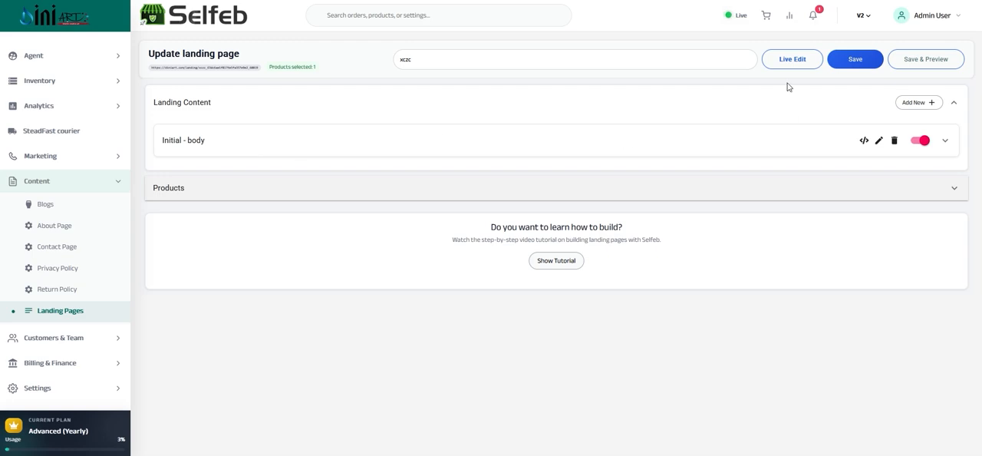